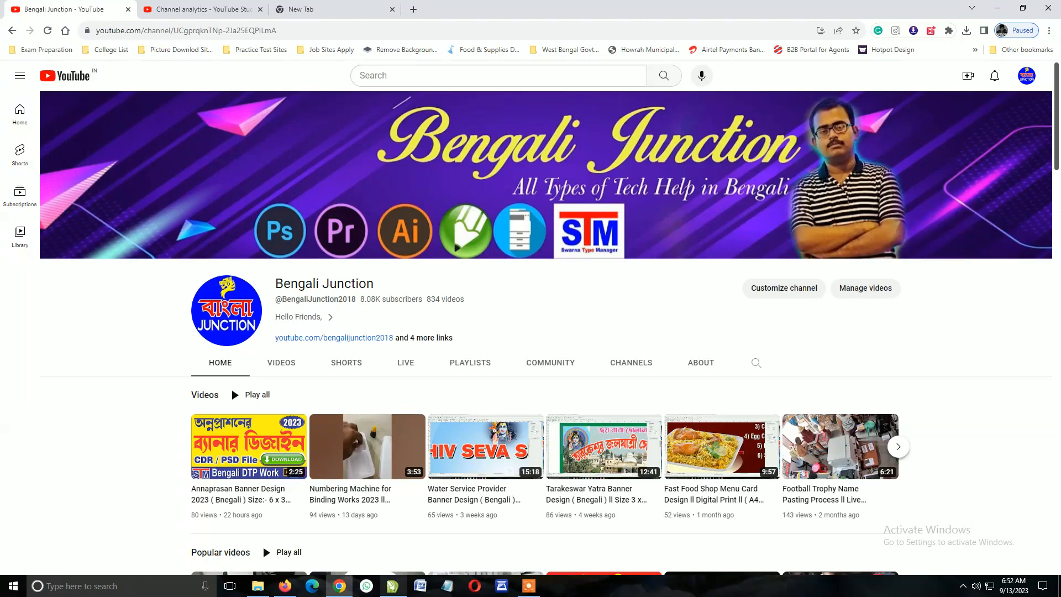
- Switch to CorelDRAW and examine the background photo and each text object of the Raja Fuchka banner
click(392, 586)
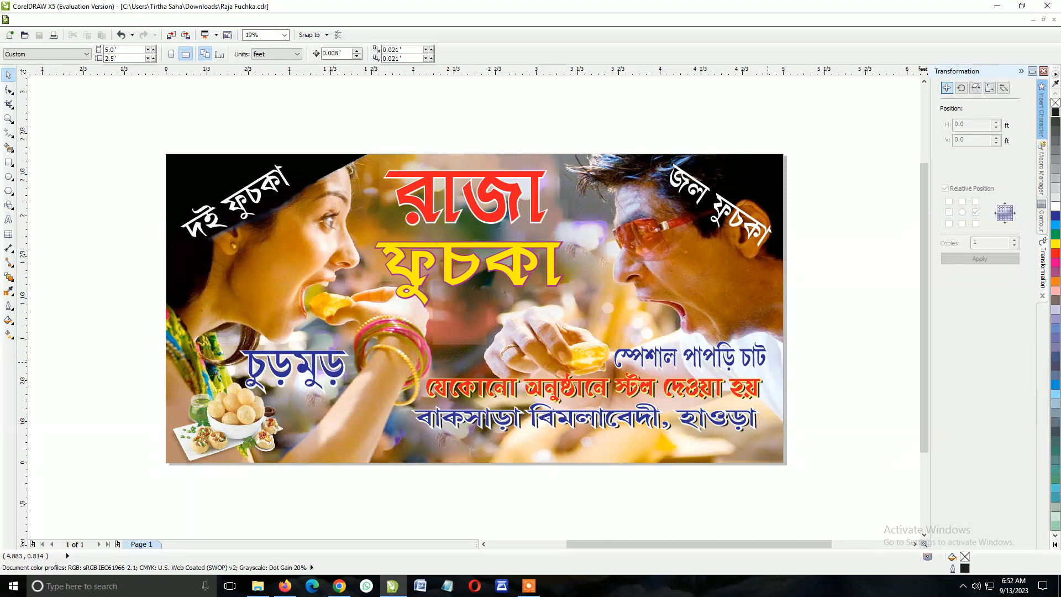
scroll(767, 362, down, 1)
scroll(753, 356, up, 1)
click(532, 211)
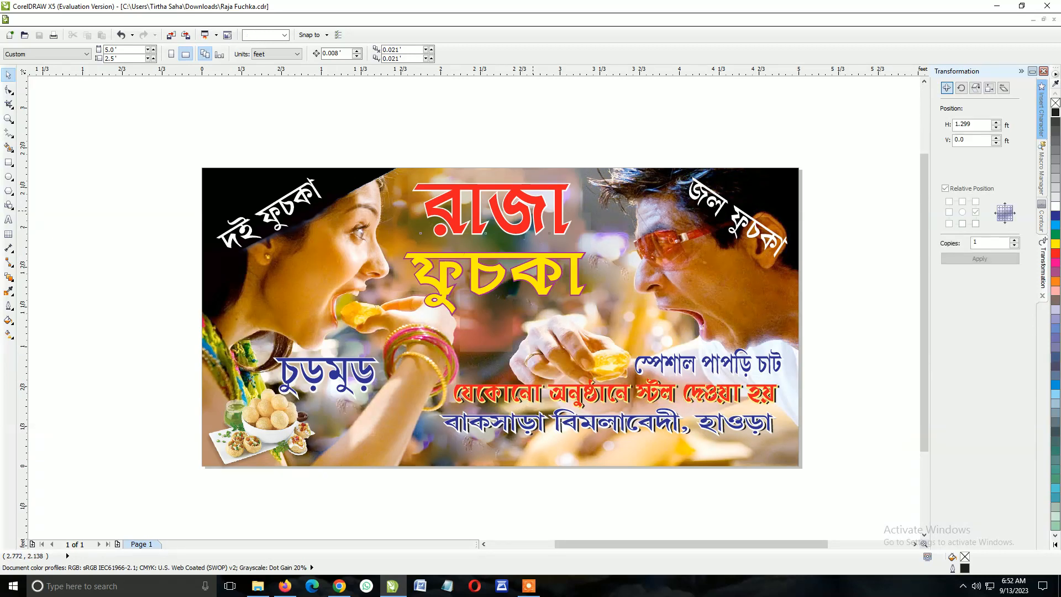
click(543, 270)
click(718, 205)
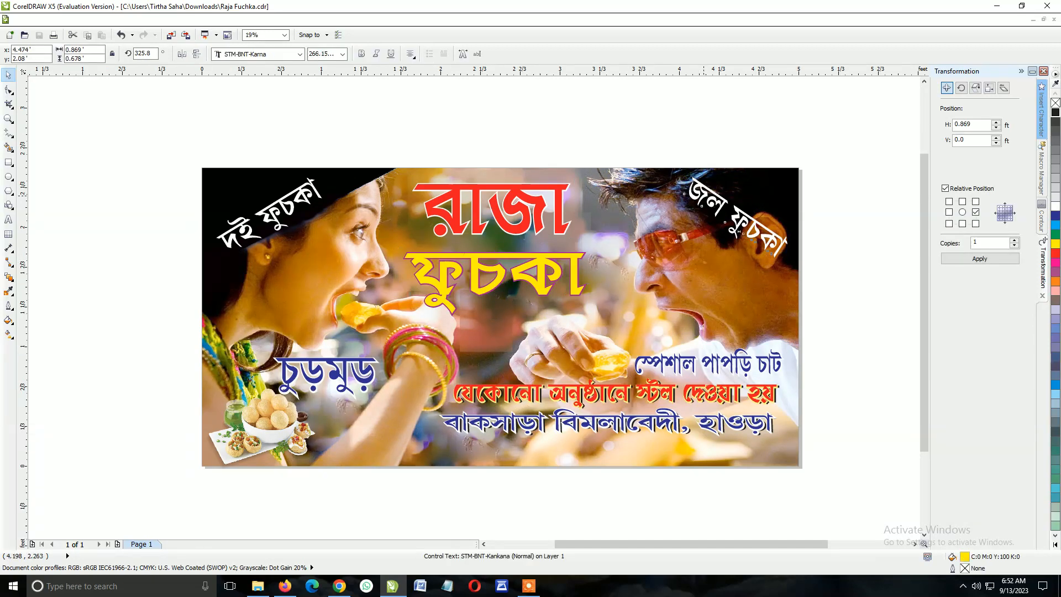
click(286, 212)
click(332, 362)
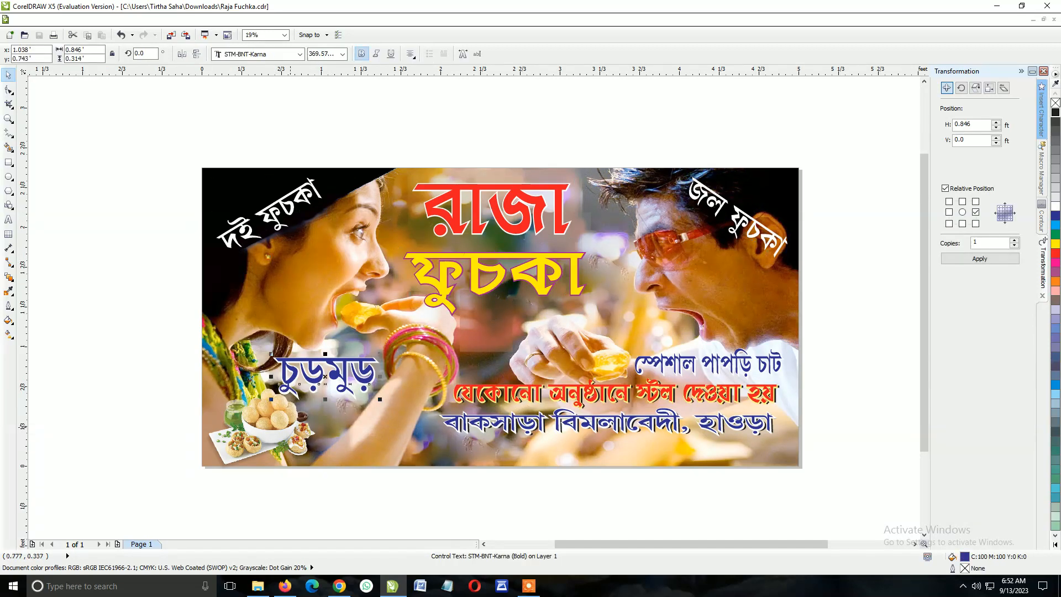
click(275, 430)
click(506, 394)
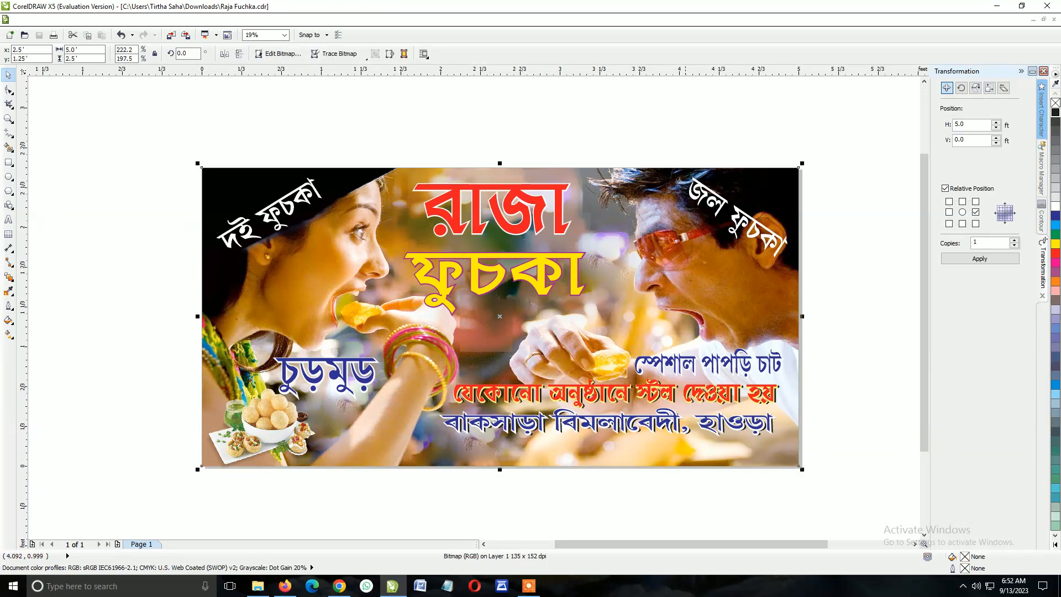
click(708, 363)
scroll(623, 211, up, 1)
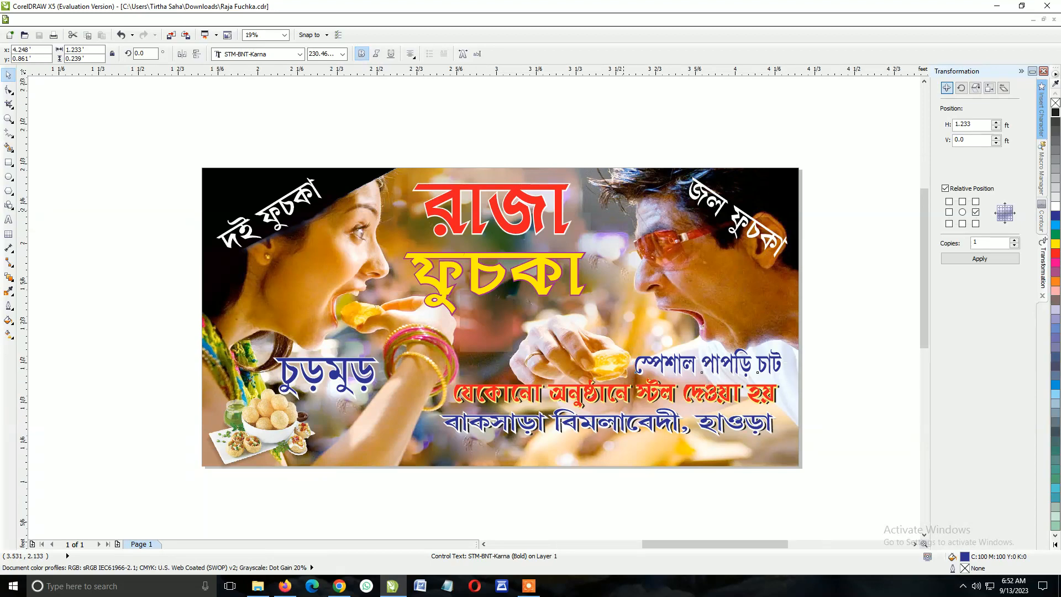
scroll(793, 513, down, 1)
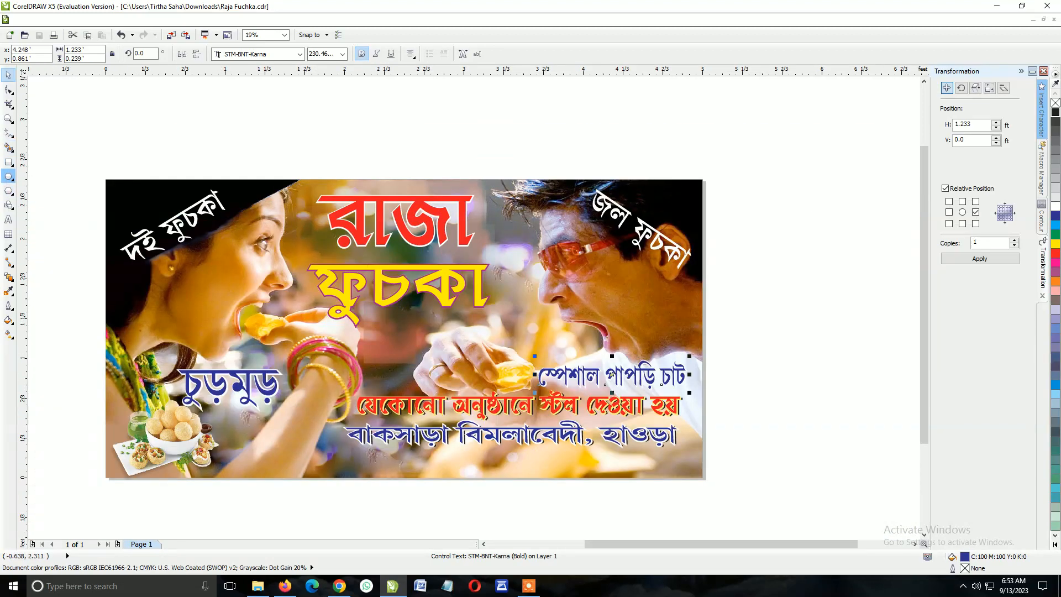
- Draw an ellipse about 1.315 by 0.338 feet over the দই ফুচকা text and rotate it to about 35.1 degrees
click(8, 177)
drag(115, 214, 275, 258)
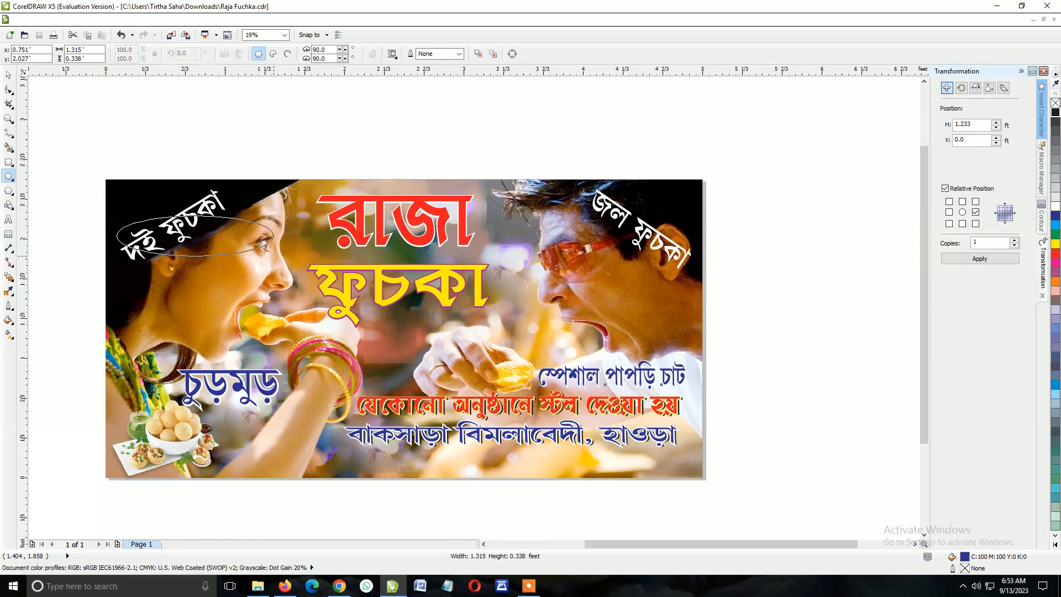
scroll(351, 224, up, 1)
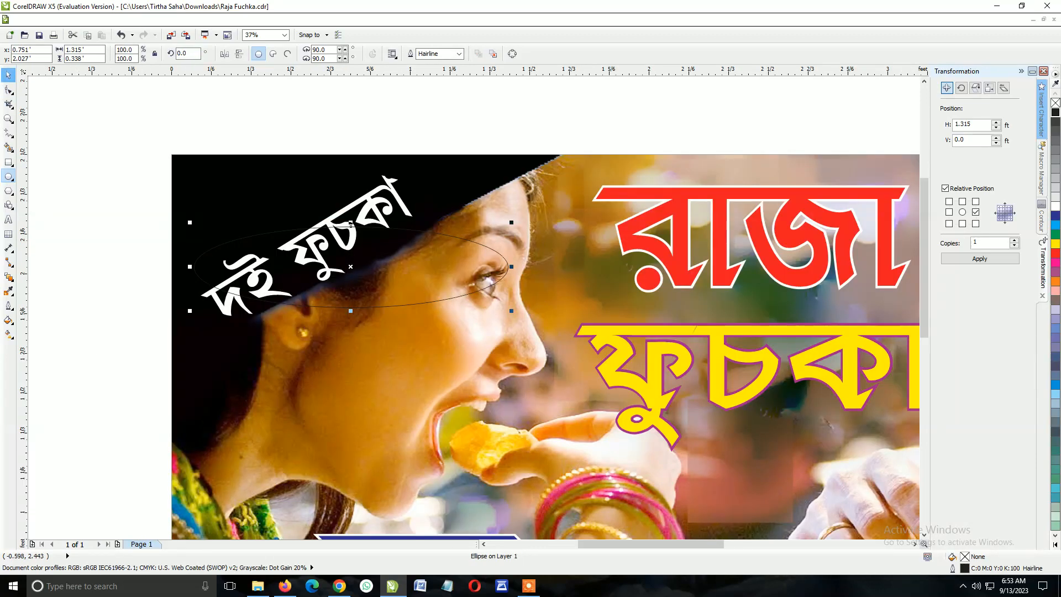
click(9, 74)
click(409, 280)
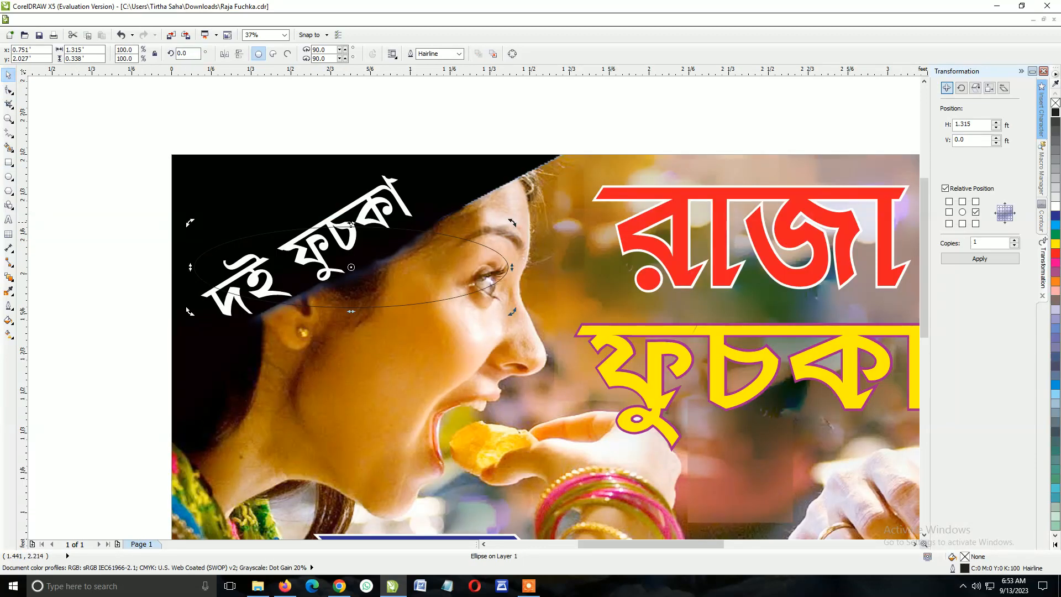
drag(512, 222, 471, 121)
click(416, 237)
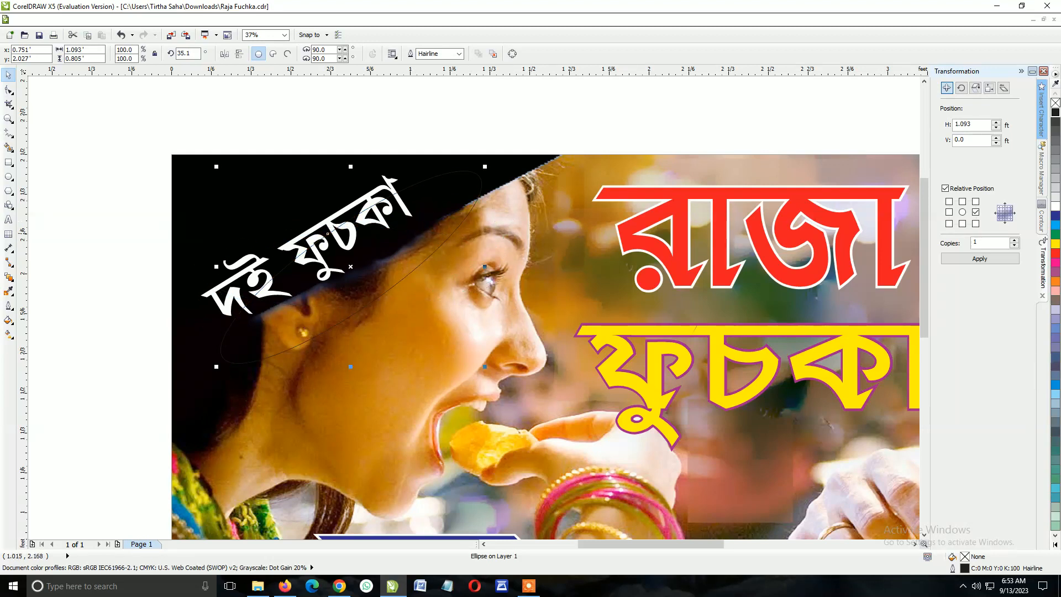
- Centre the tilted ellipse on the দই ফুচকা text, fill it red and bring the text in front of it
drag(416, 237, 328, 235)
click(370, 219)
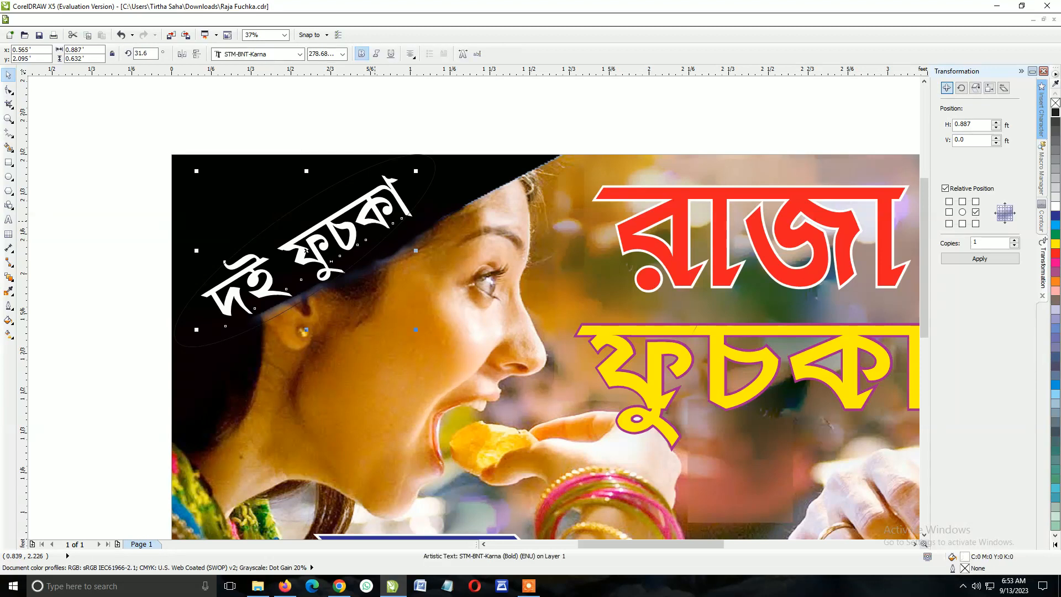
click(430, 190)
drag(430, 190, 442, 197)
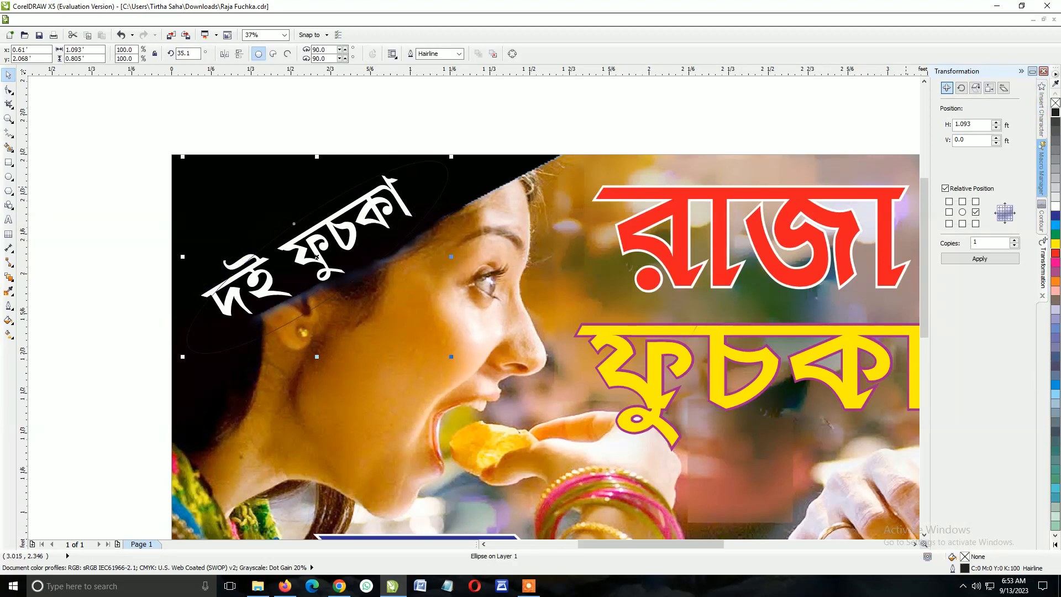
click(1054, 253)
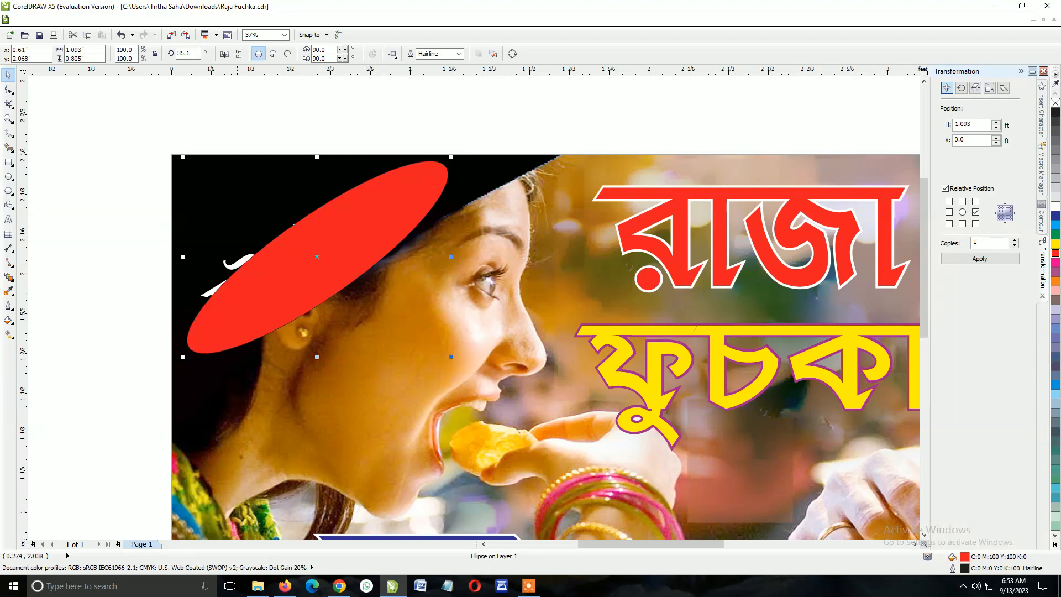
click(237, 264)
key(shift+Page_Up)
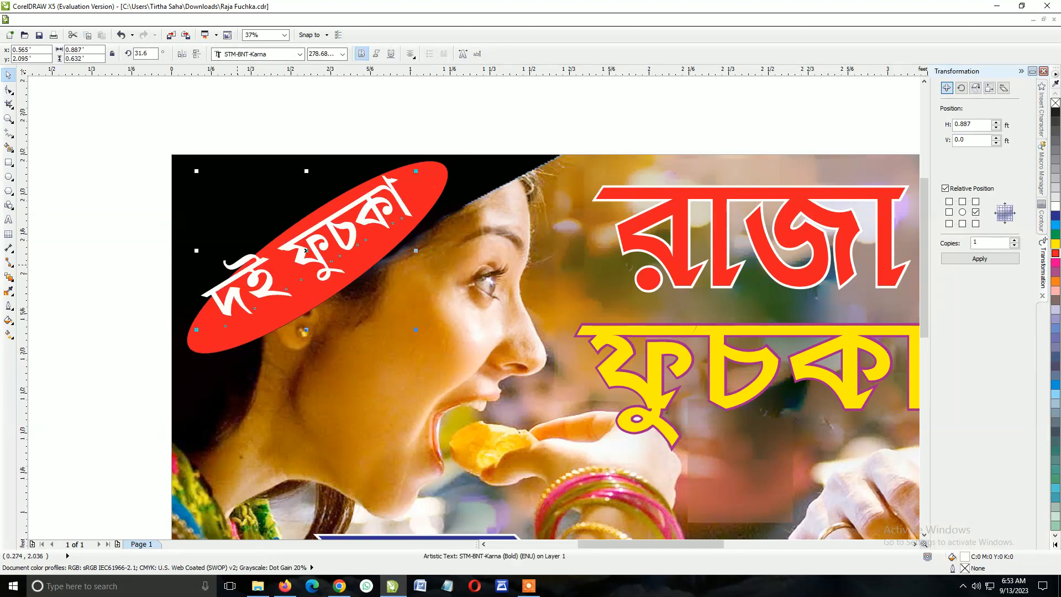
- Rotate the দই ফুচকা text to about 36 degrees, shrink it to about 0.748 feet wide and centre it in the red ellipse
click(237, 264)
drag(197, 171, 196, 182)
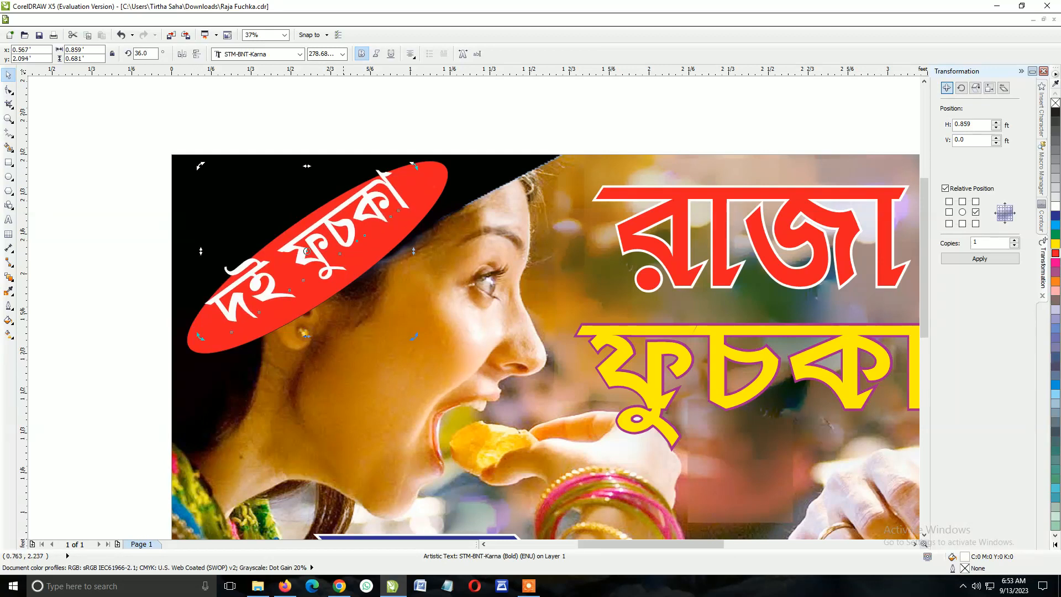
click(306, 251)
drag(413, 165, 399, 176)
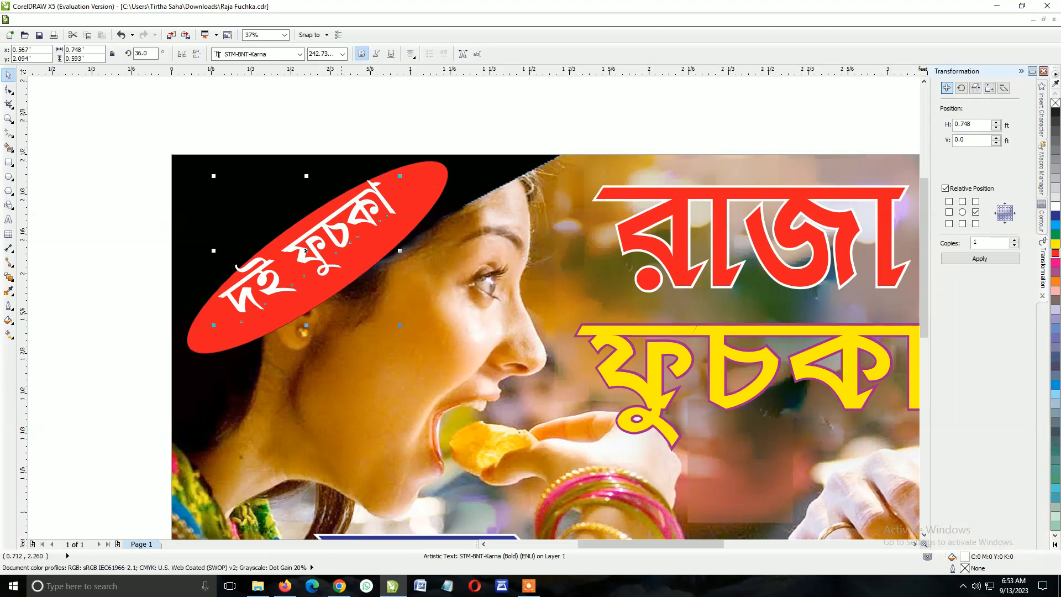
drag(306, 250, 311, 247)
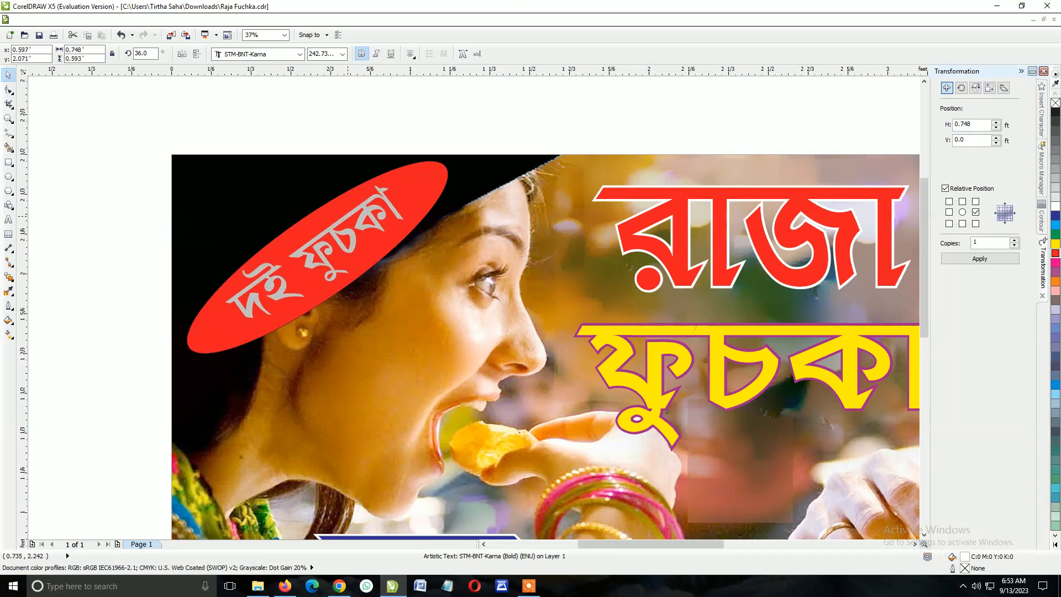
drag(347, 215, 347, 215)
scroll(267, 196, down, 2)
click(667, 178)
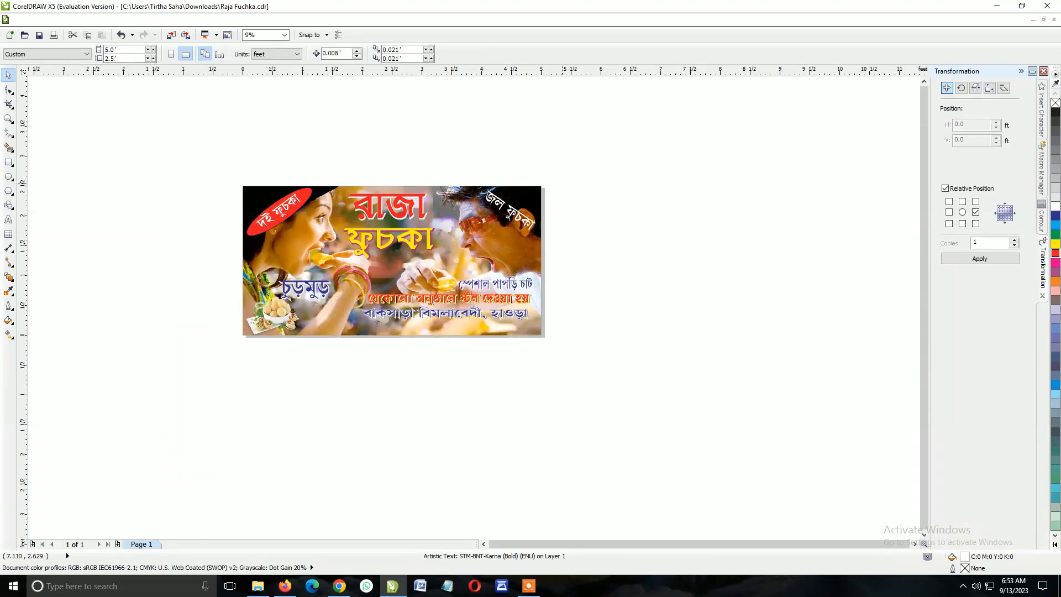
- Place a horizontally mirrored copy of the red ellipse over the জল ফুচকা text and fill the copy blue
scroll(344, 186, up, 1)
click(192, 222)
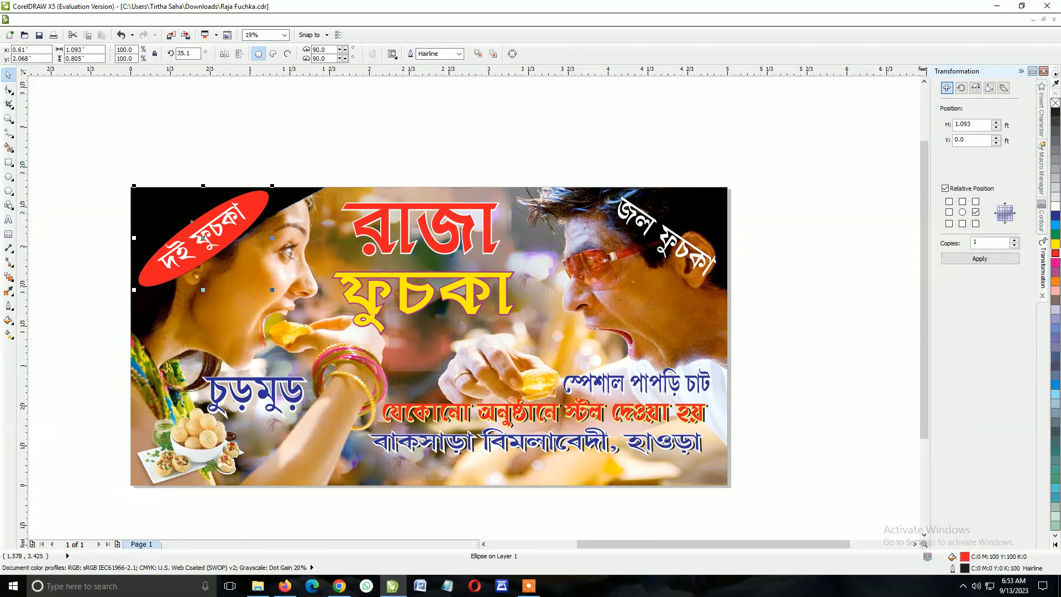
click(224, 54)
drag(231, 253, 695, 251)
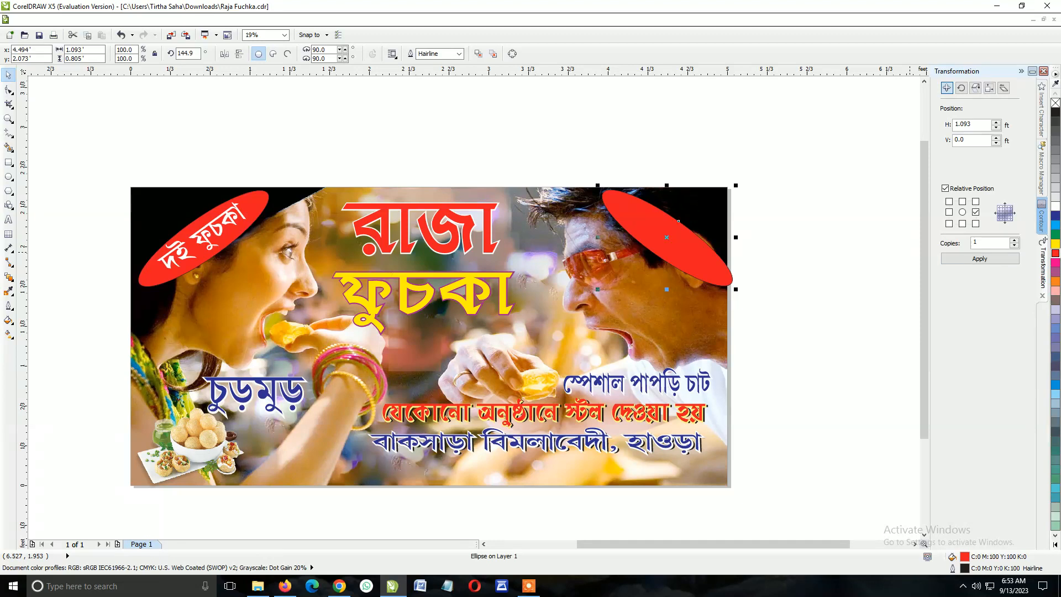
click(1055, 215)
key(Escape)
mouse_move(876, 174)
mouse_down()
mouse_move(466, 350)
mouse_move(639, 296)
mouse_up()
drag(659, 246, 673, 240)
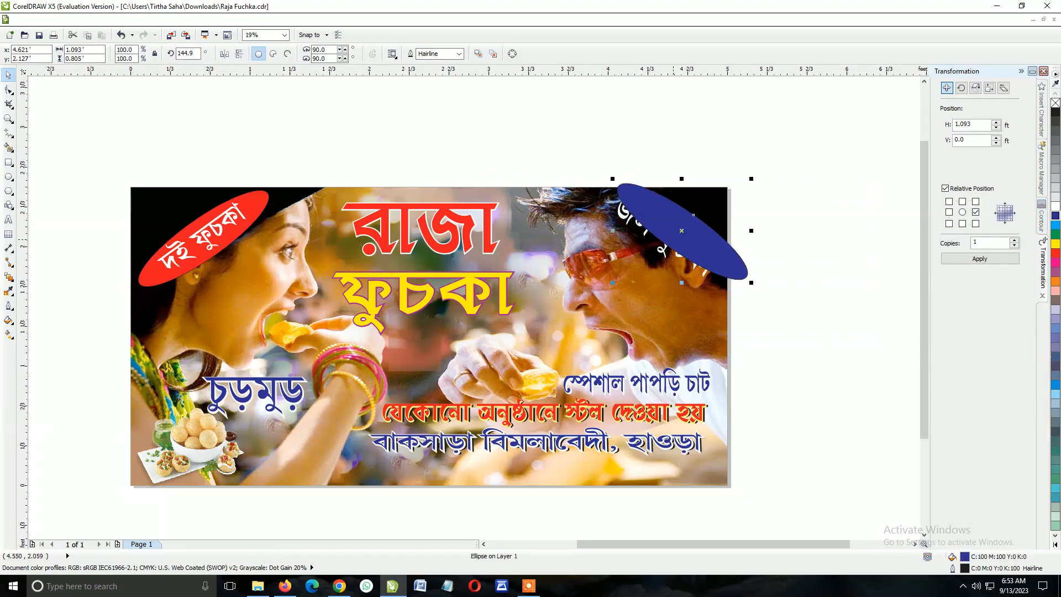
key(ctrl+z)
- Select the hidden জল ফুচকা text and bring it in front of the blue ellipse
click(8, 220)
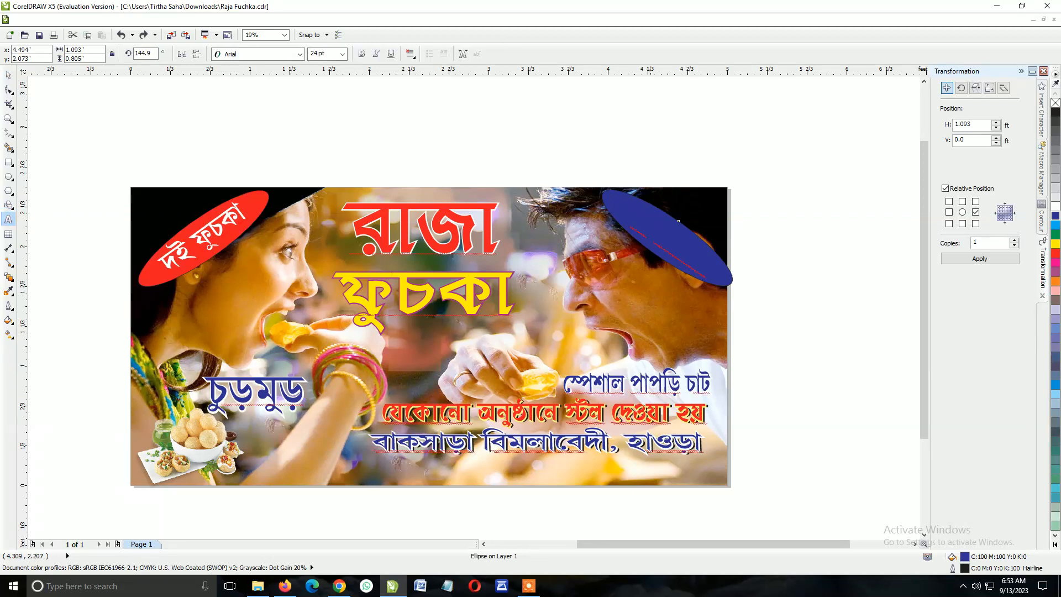
click(659, 230)
click(8, 75)
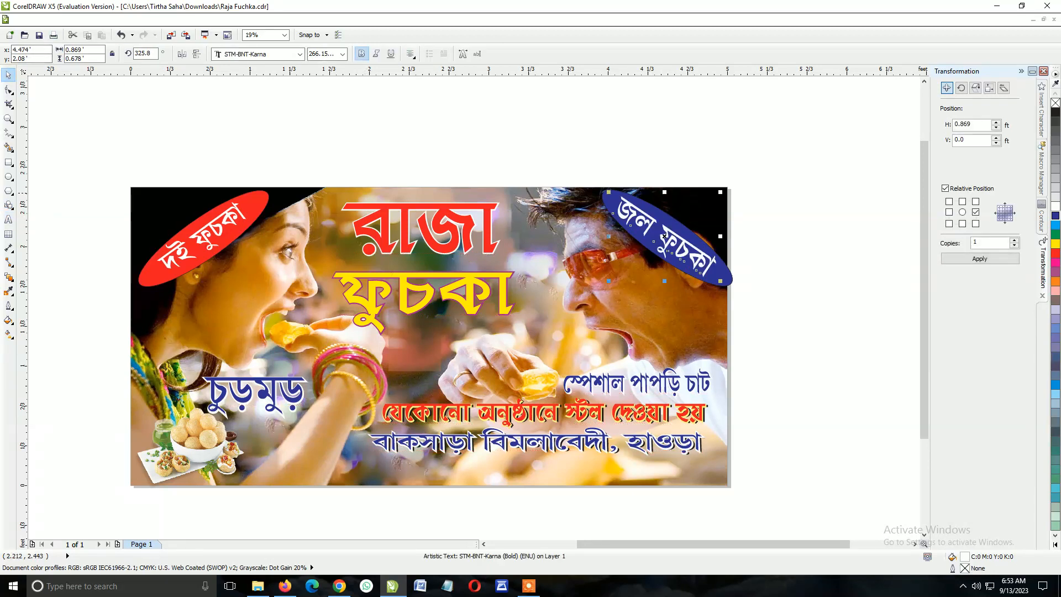
- Move the blue ellipse and its জল ফুচকা text together slightly inward so they sit inside the banner's edge
click(665, 236)
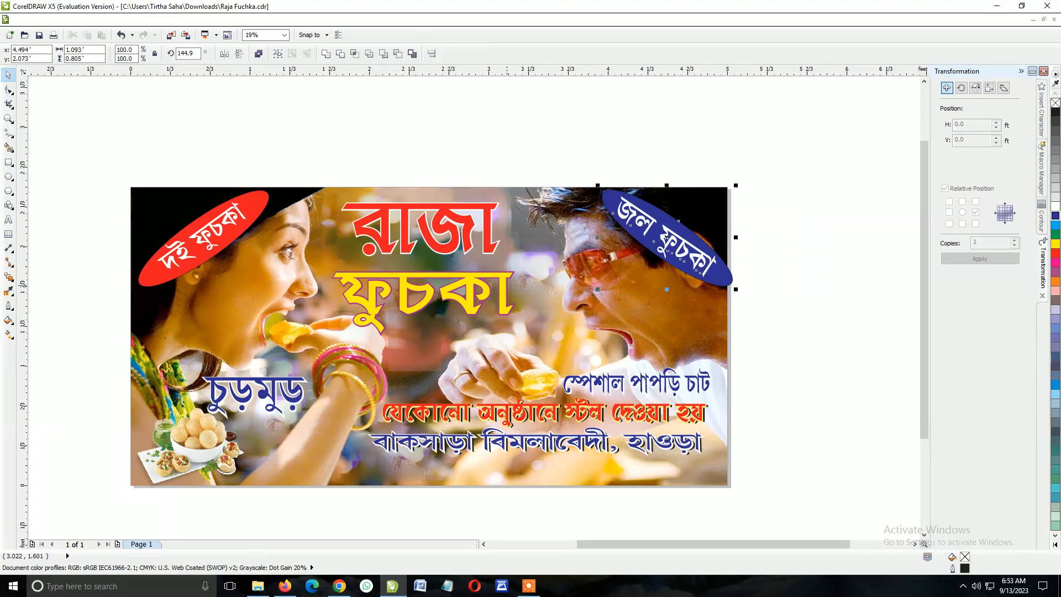
scroll(666, 236, up, 1)
drag(645, 228, 630, 230)
scroll(630, 230, down, 1)
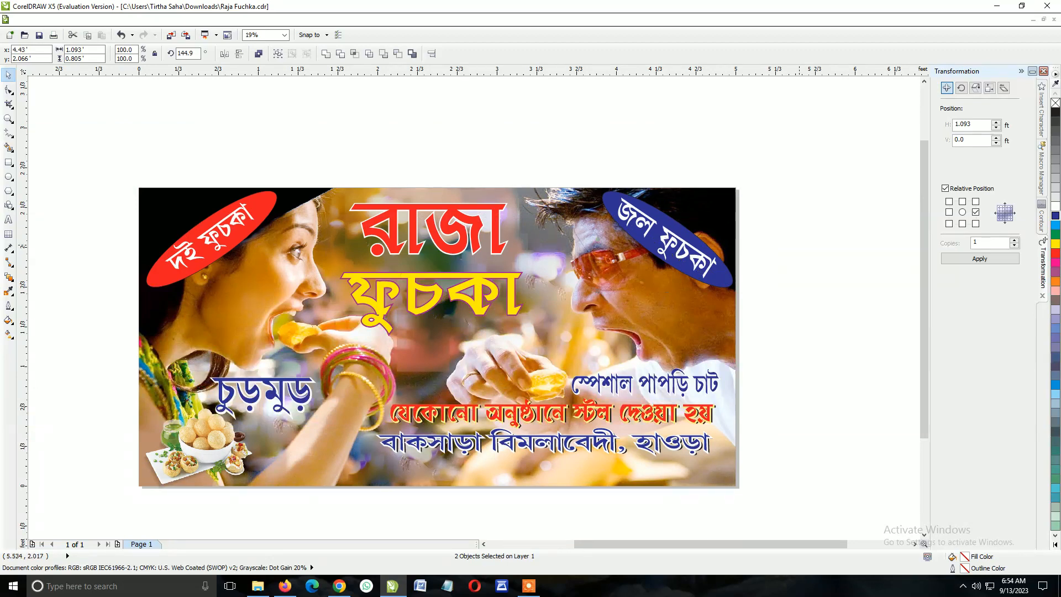
key(Escape)
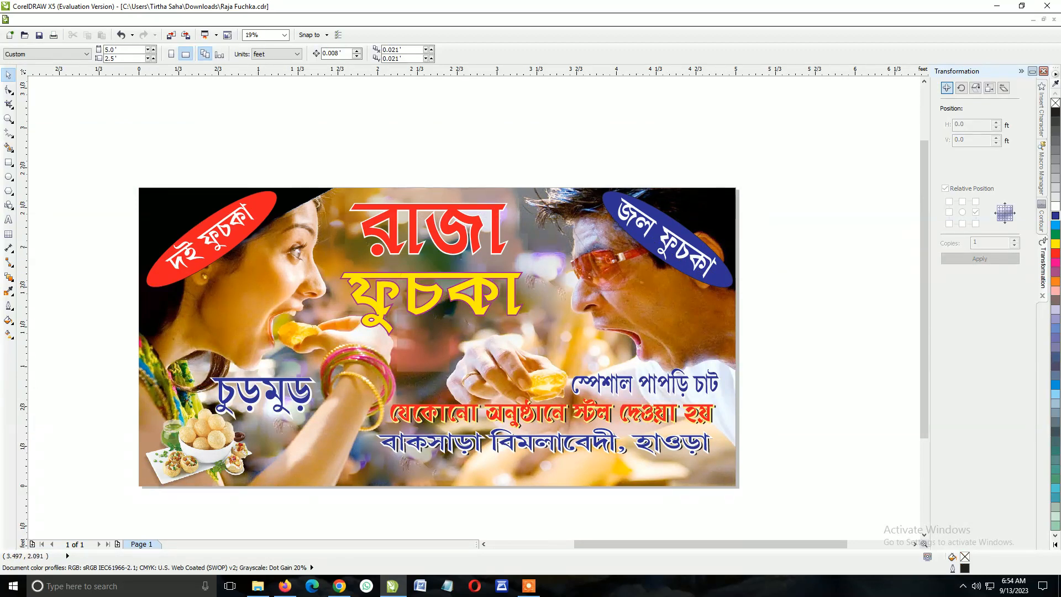
- Change the font of the red রাজা heading to STM-BNT-Ishita
click(501, 219)
scroll(500, 218, up, 1)
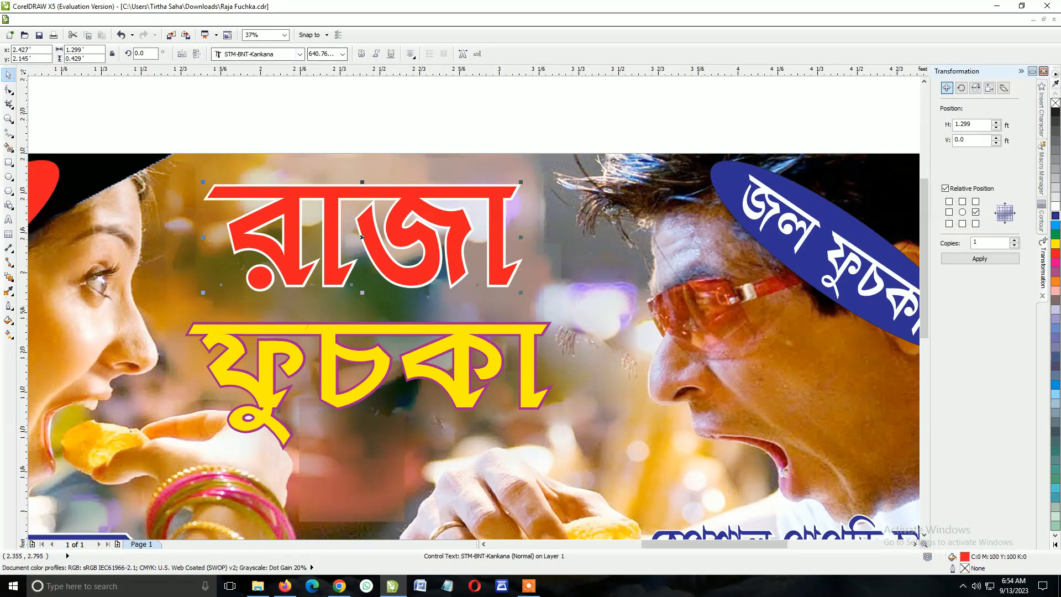
click(299, 54)
key(Up)
key(Up)
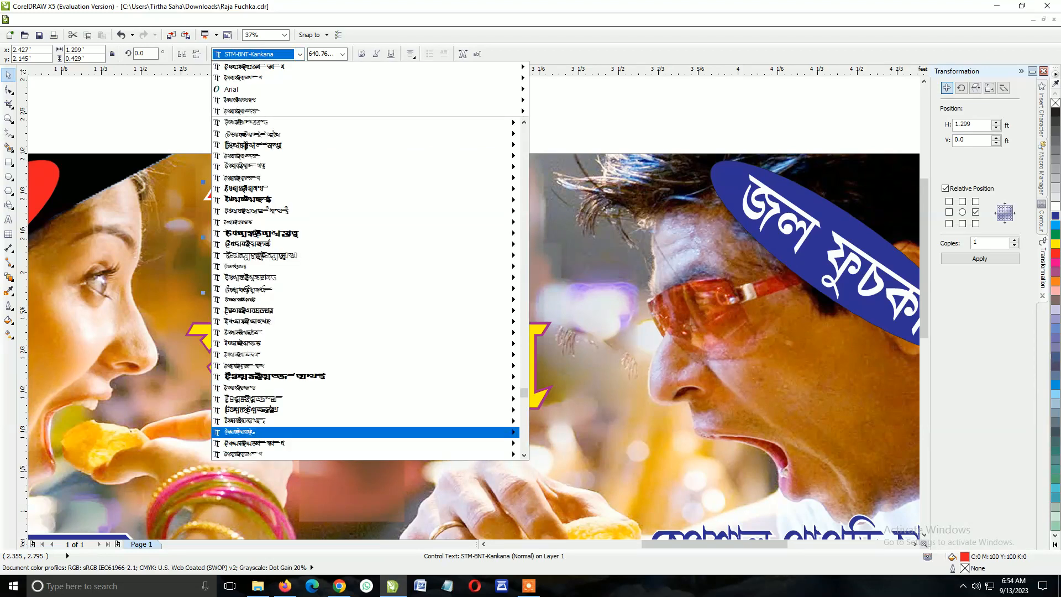
key(Up)
key(Return)
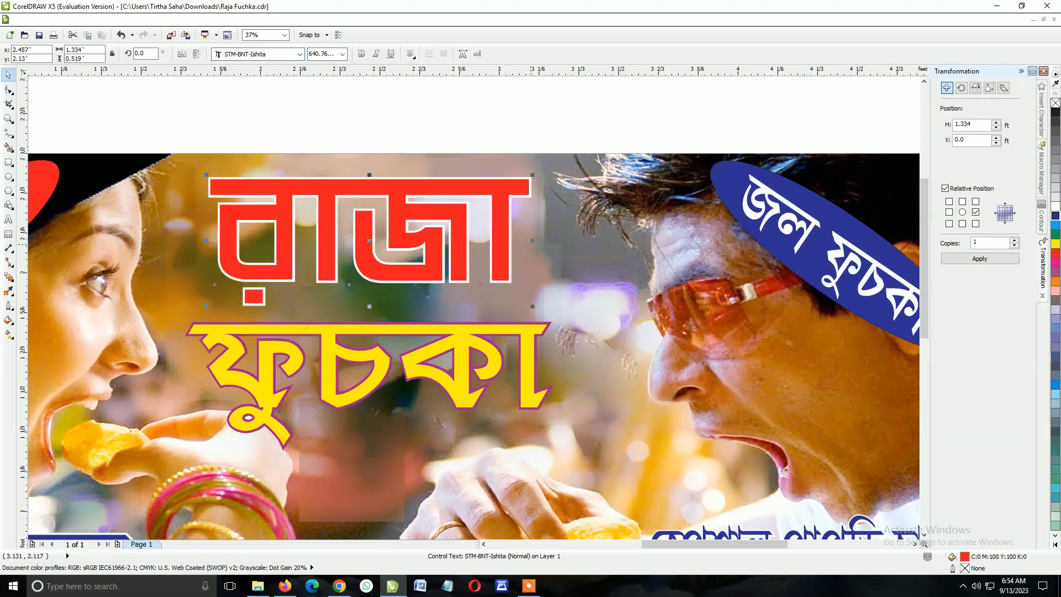
- Stretch the রাজা heading to about 1.617 feet wide and reposition it just above the ফুচকা heading
drag(531, 240, 600, 241)
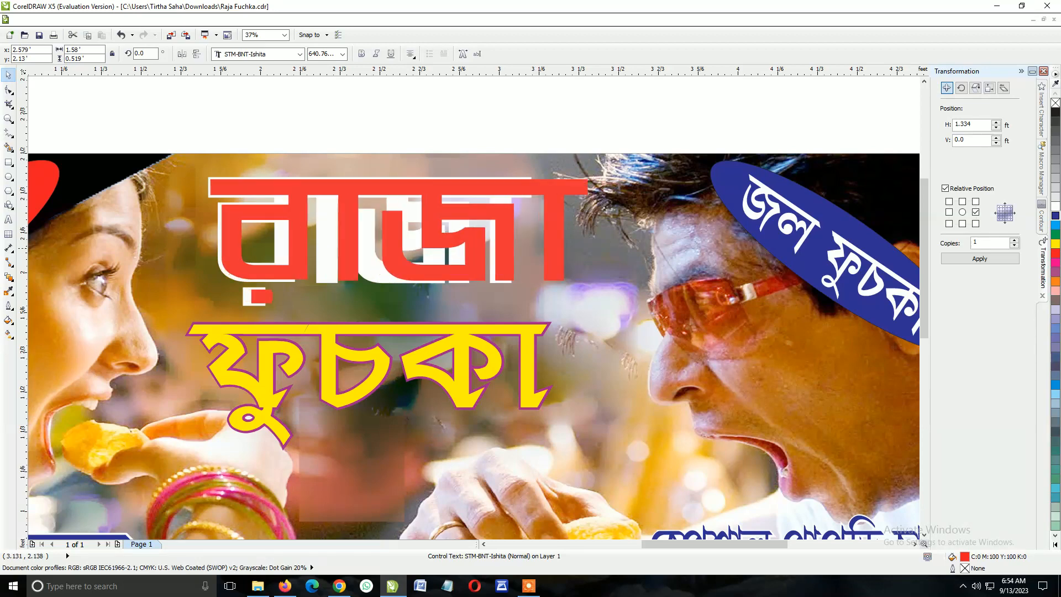
drag(536, 193, 517, 200)
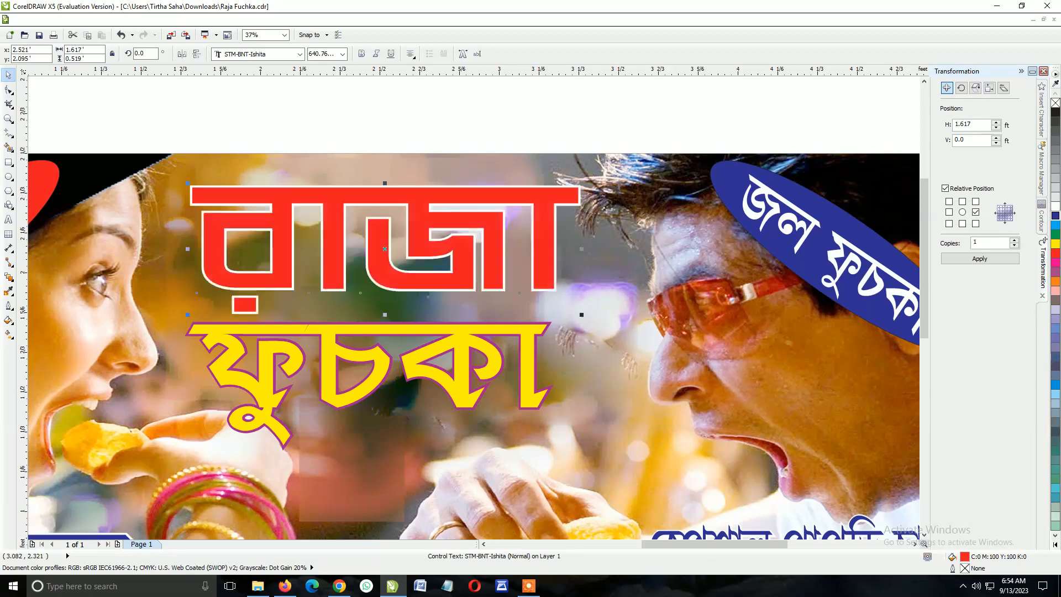
scroll(518, 200, down, 2)
scroll(522, 269, up, 1)
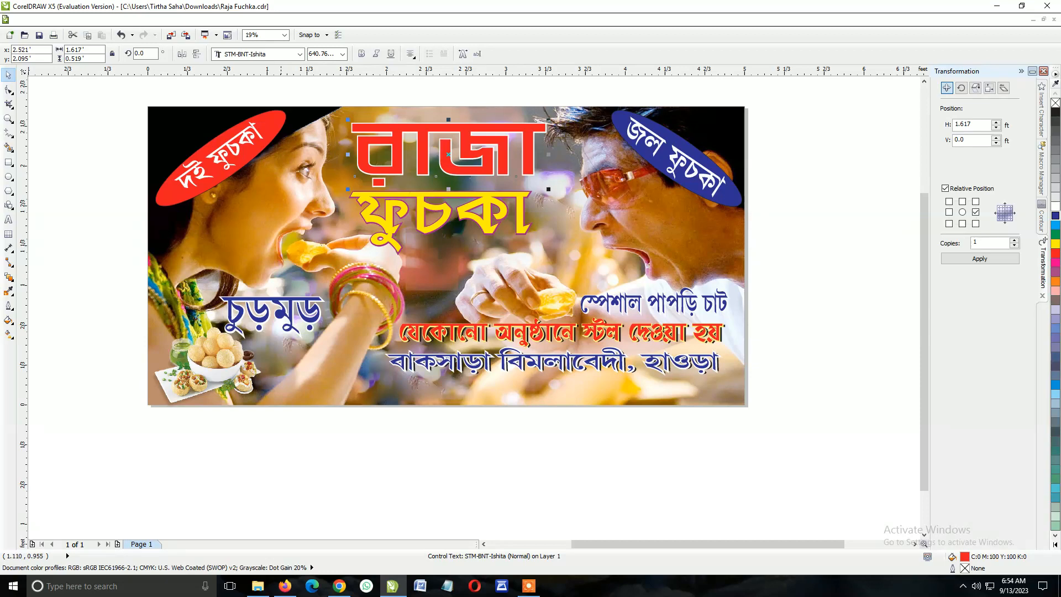
- Shift the চুড়মুড় text slightly right and up above the fuchka plate
scroll(289, 298, up, 1)
mouse_move(292, 318)
mouse_down()
mouse_move(400, 406)
mouse_move(307, 315)
mouse_up()
scroll(310, 318, down, 2)
scroll(299, 328, up, 1)
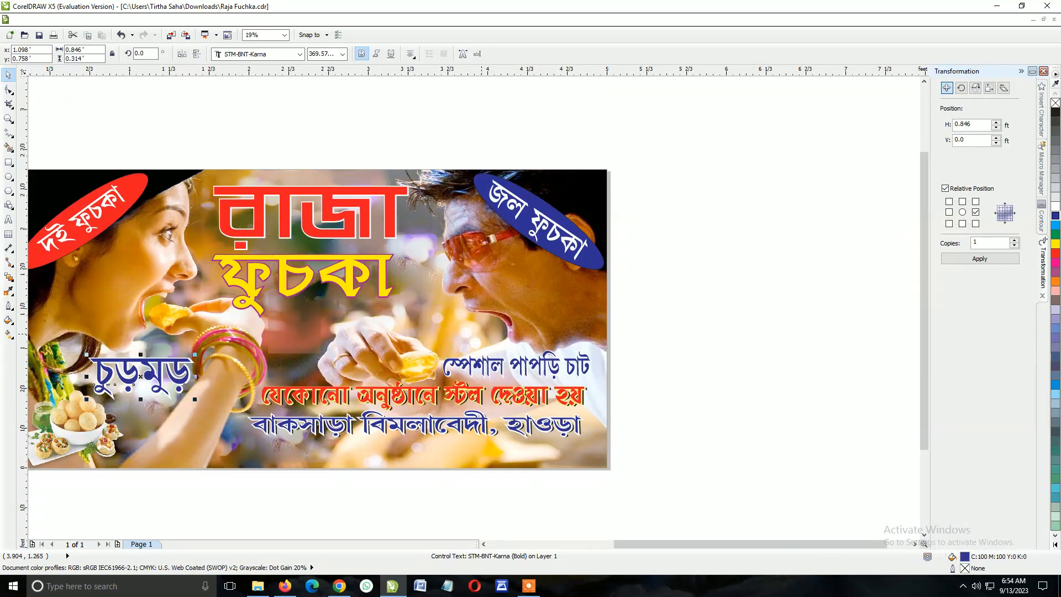
scroll(515, 365, up, 2)
scroll(570, 352, down, 2)
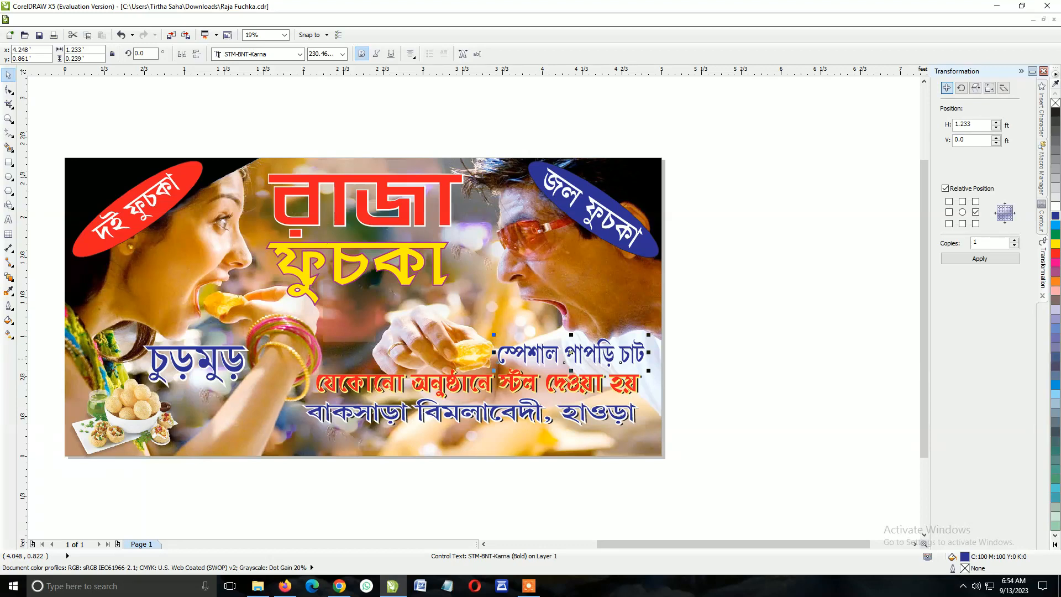
click(225, 276)
scroll(224, 276, down, 1)
drag(225, 277, 389, 459)
key(ctrl+z)
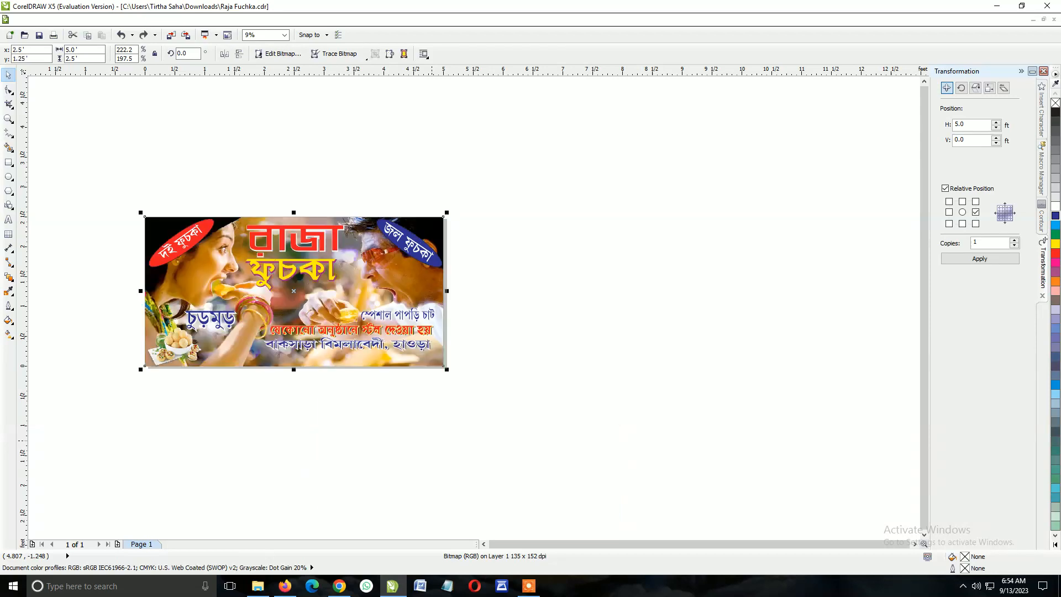
scroll(248, 257, up, 1)
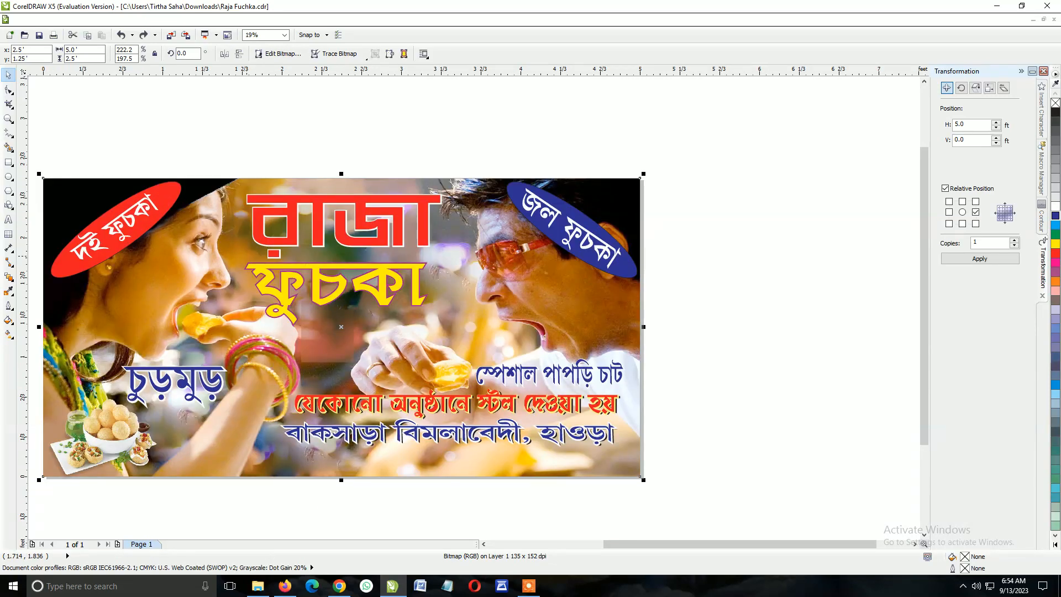